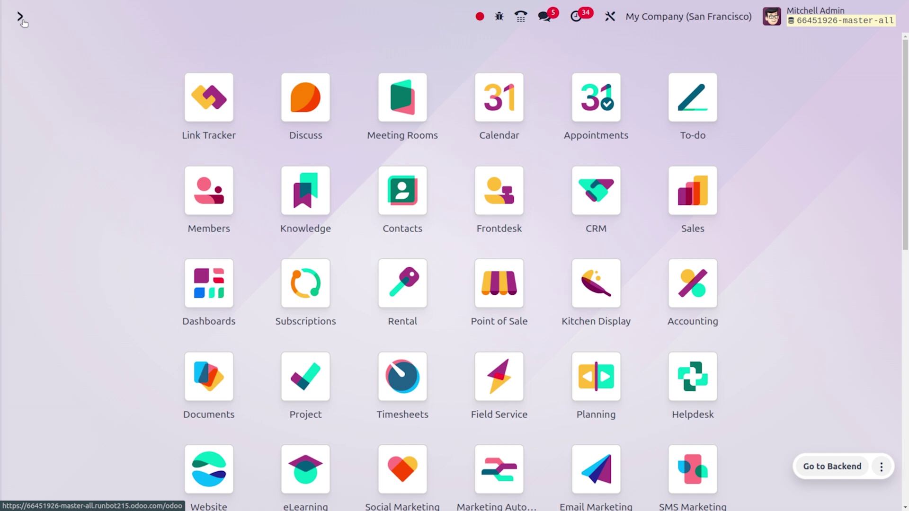
Step: Open the Marketing Card app and create a new campaign named 'Employee Card'
text(ma)
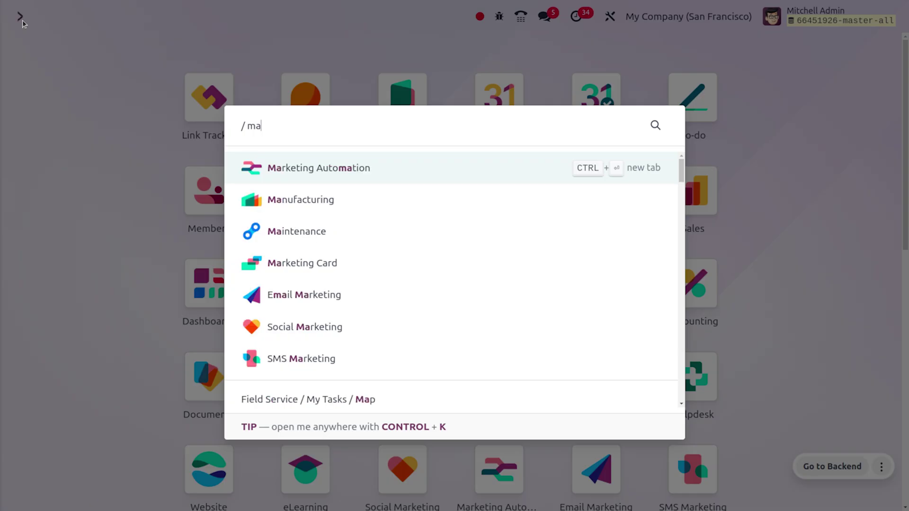
key(Down)
key(Down)
key(Down)
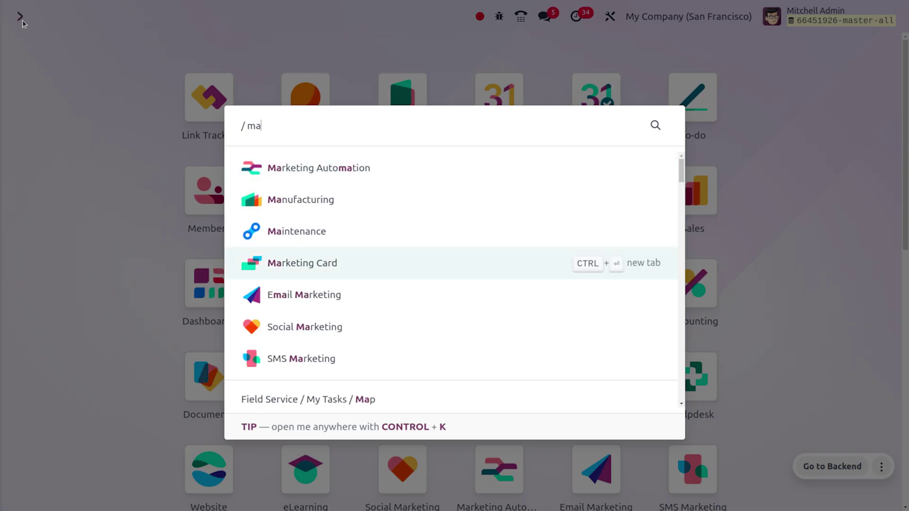
key(Return)
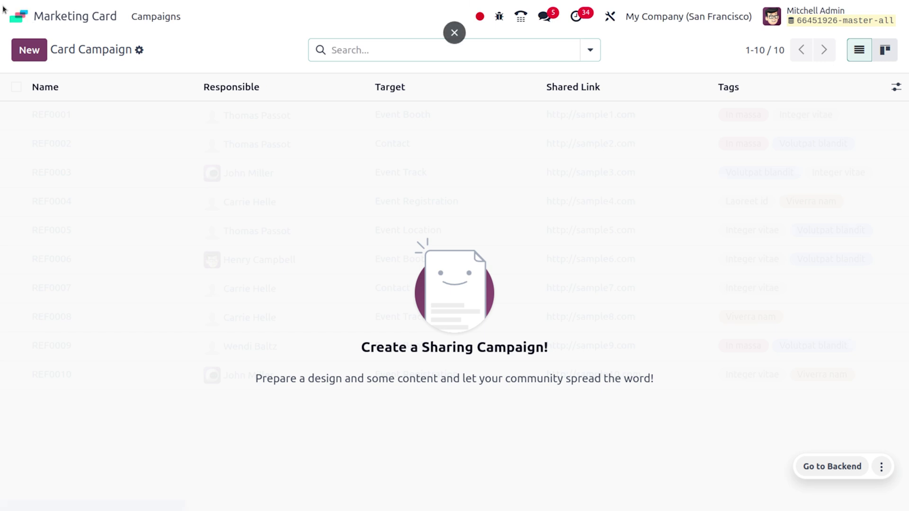
click(37, 49)
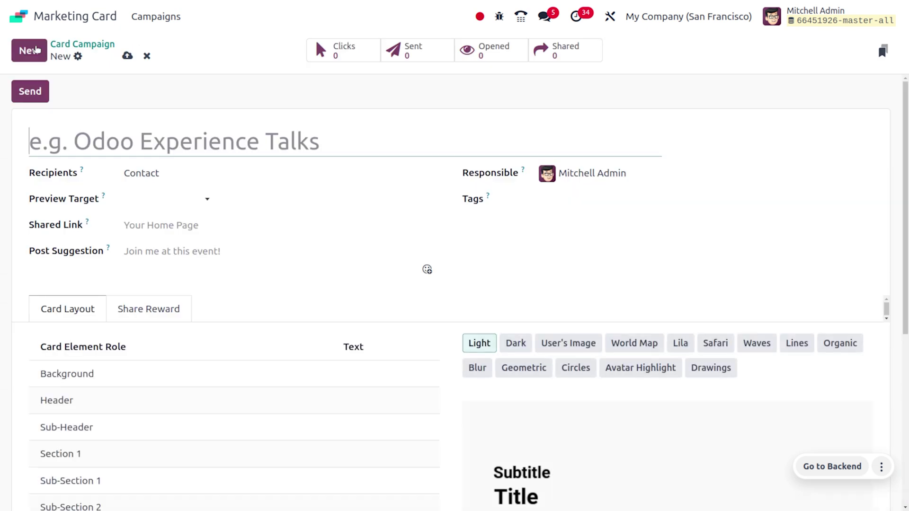
text(Em)
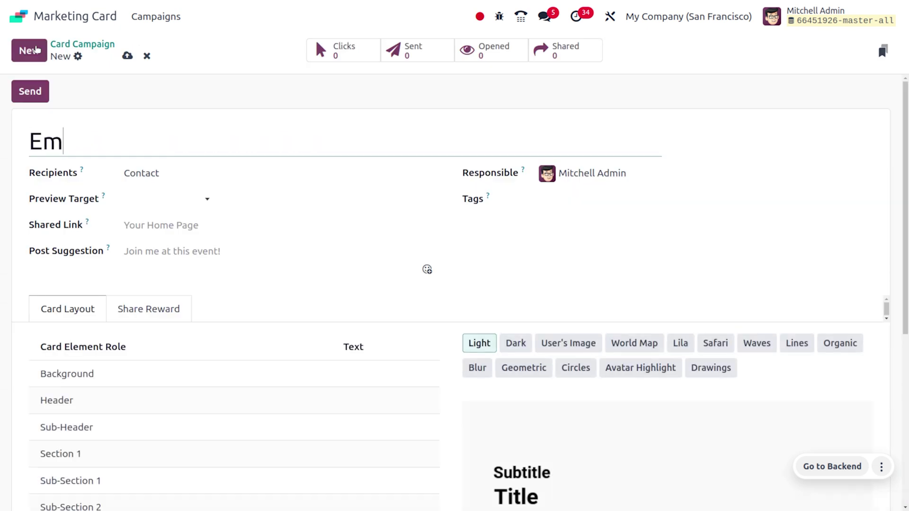
text(ploye)
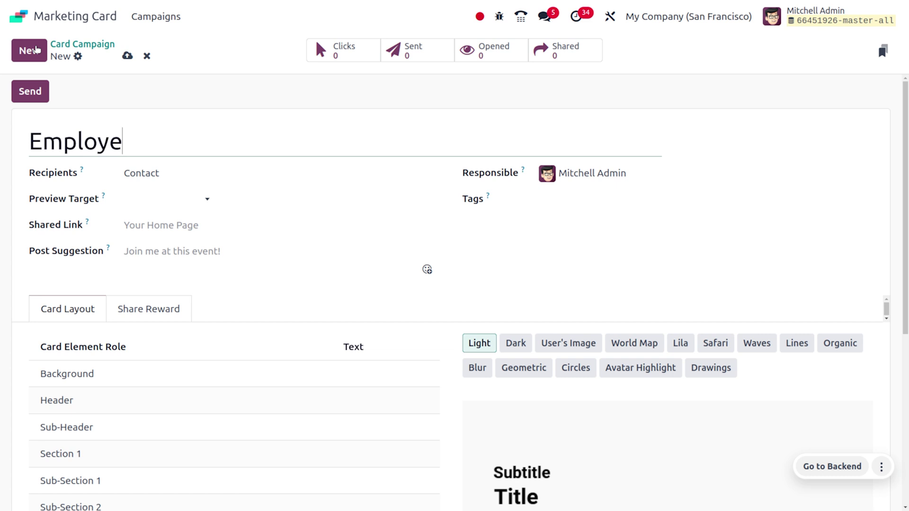
text(e Card)
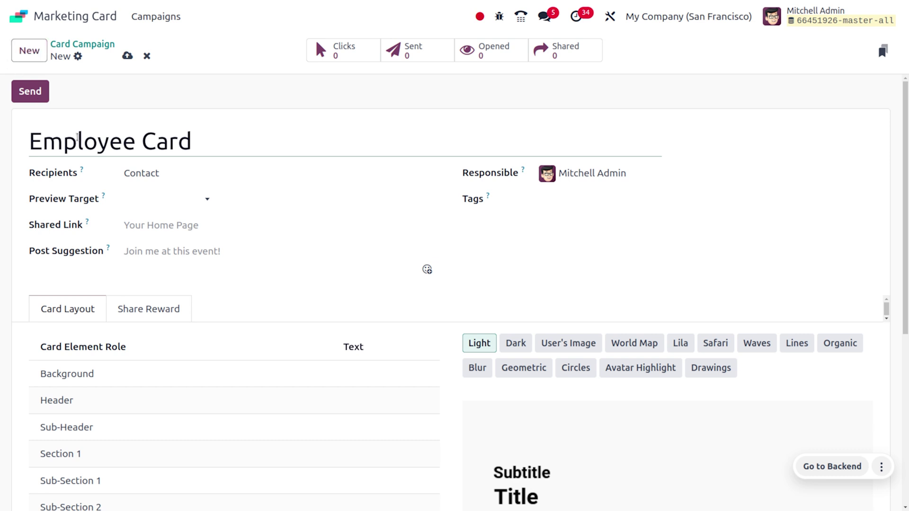
Step: Keep Contact as the recipient type and preview the card with a chosen Contact record
click(151, 175)
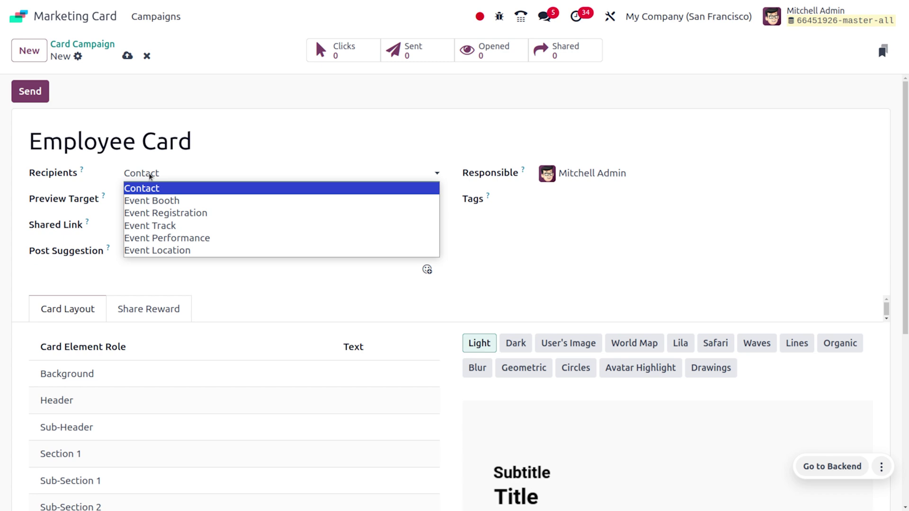
click(150, 176)
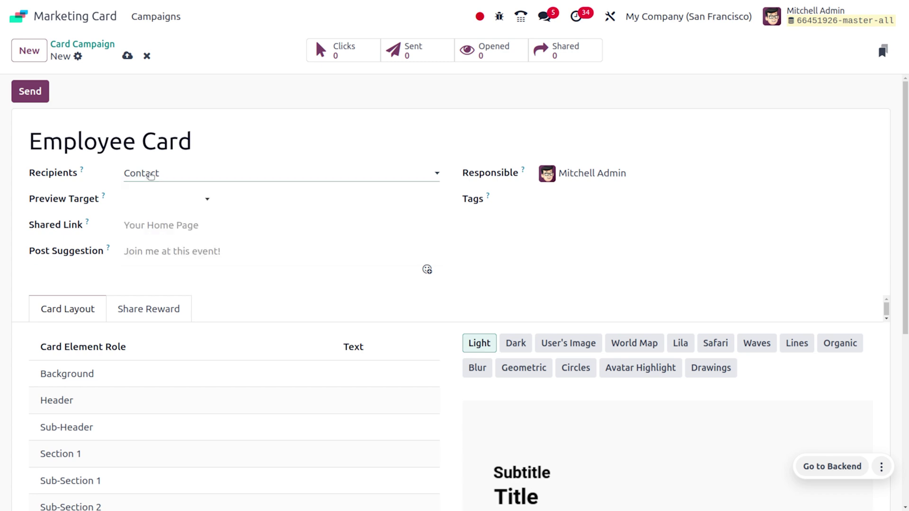
click(164, 208)
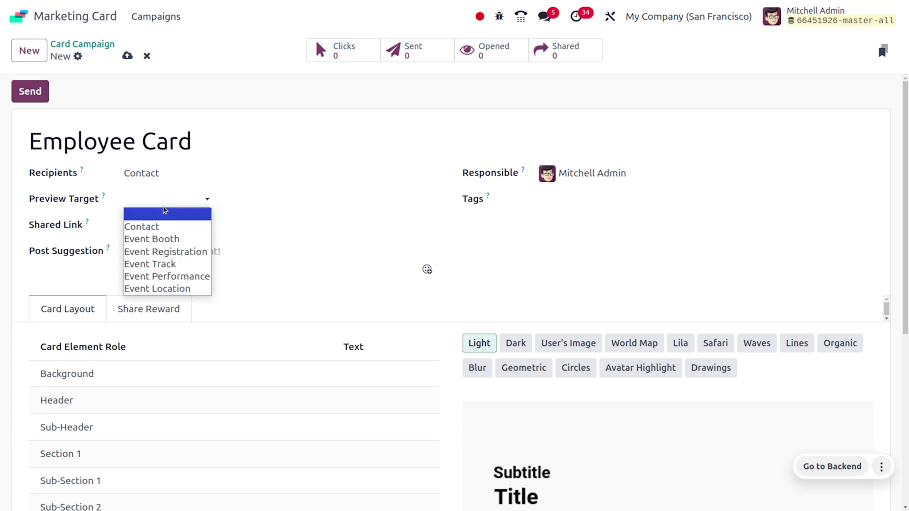
click(175, 226)
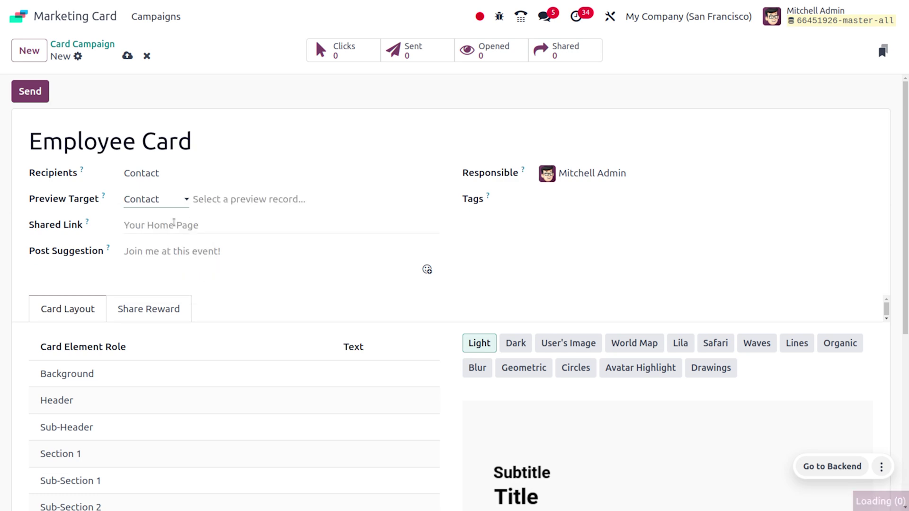
click(258, 198)
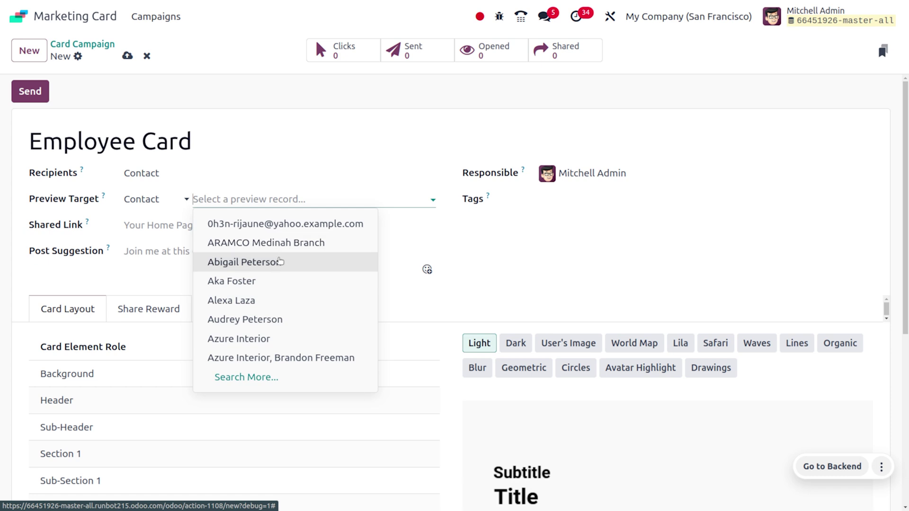
click(280, 260)
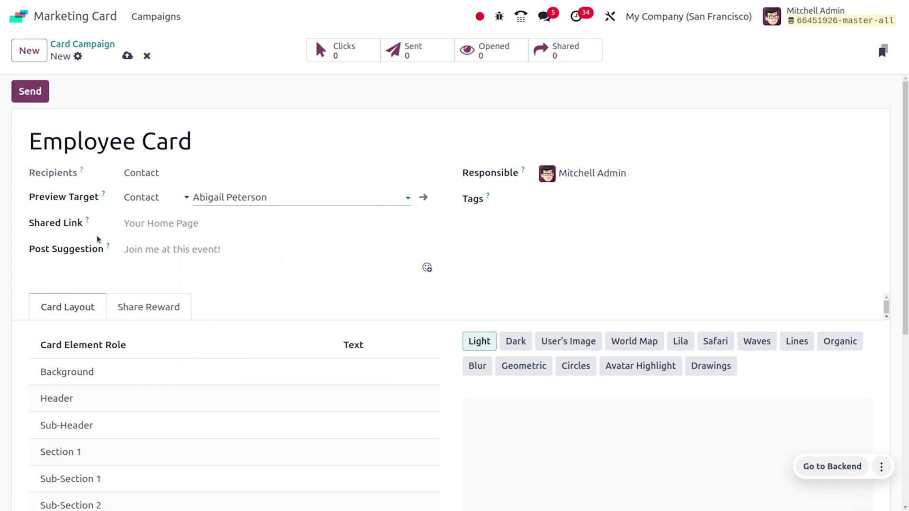
Step: Paste the YouTube shared link, post suggestion 'join me at this event!!!!!!!', and tag 'employee card'
click(169, 222)
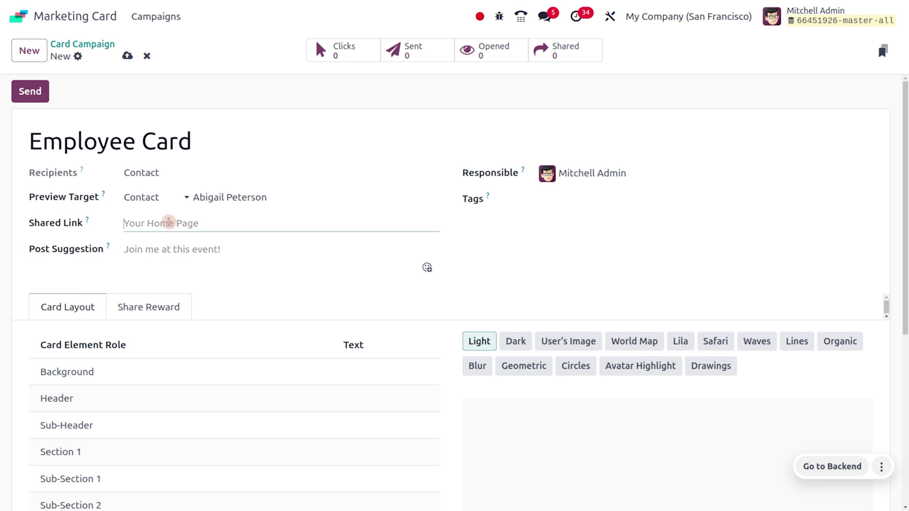
text(https://youtu.be/JmVlccJRG5w?si=w65UNKci9lFgtO89)
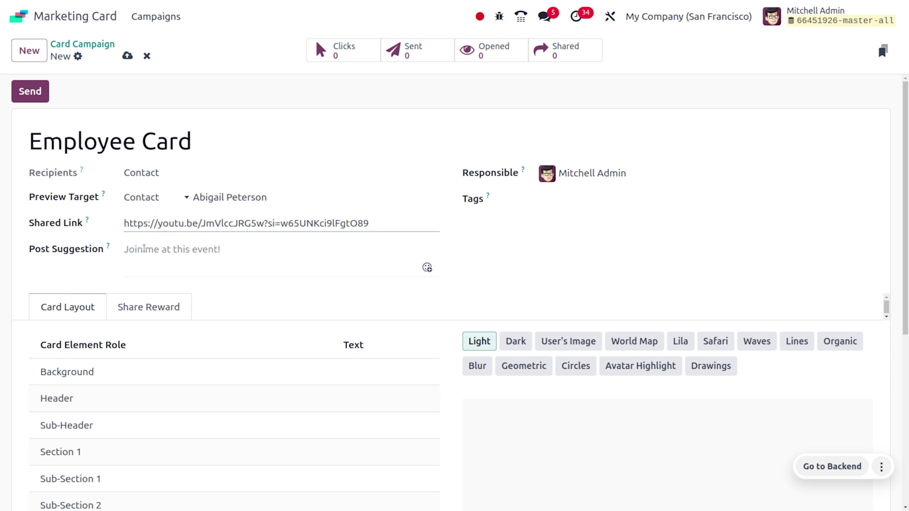
click(158, 252)
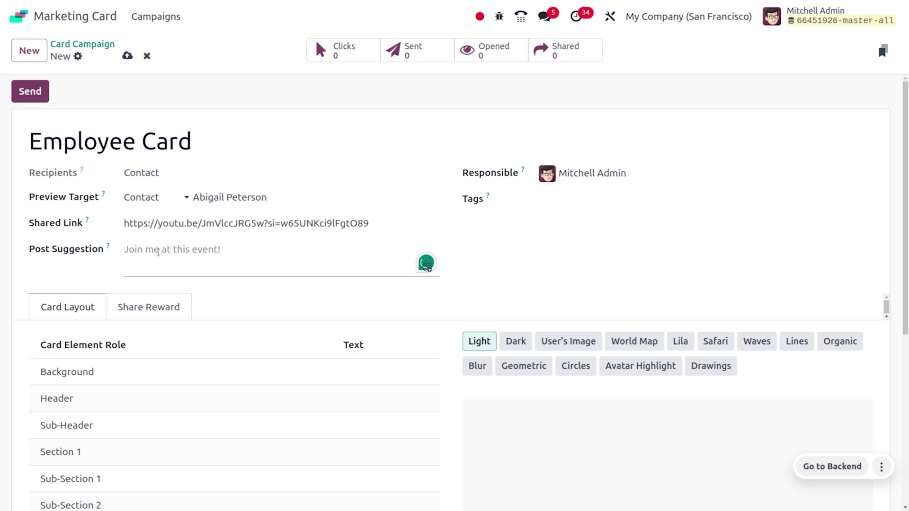
text(join me at this e)
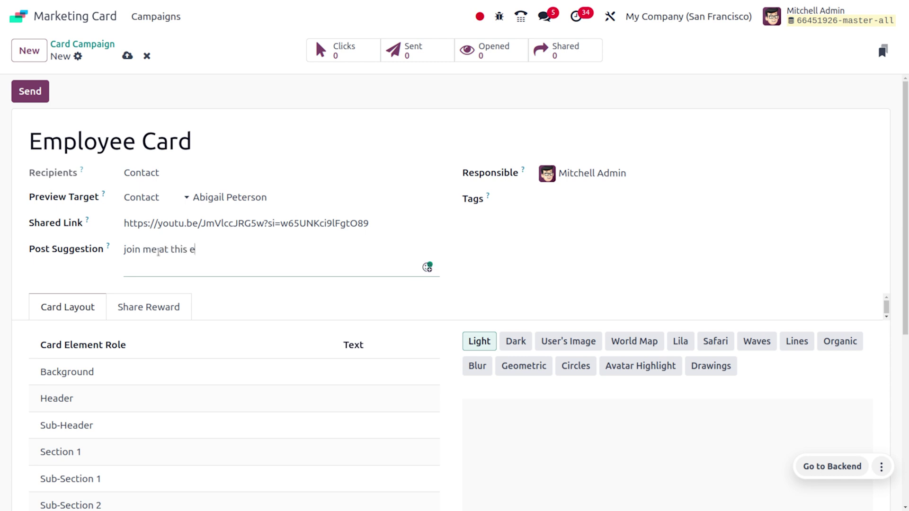
text(vent!!!!!!!)
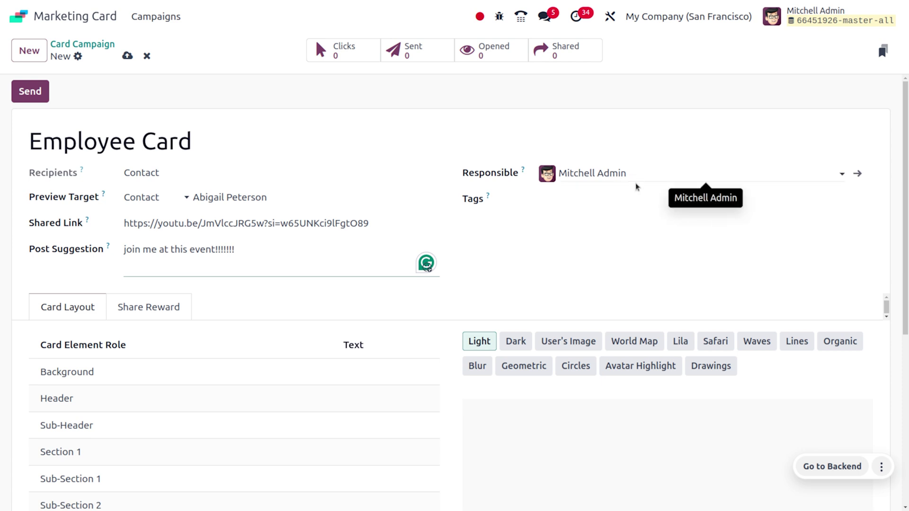
click(568, 204)
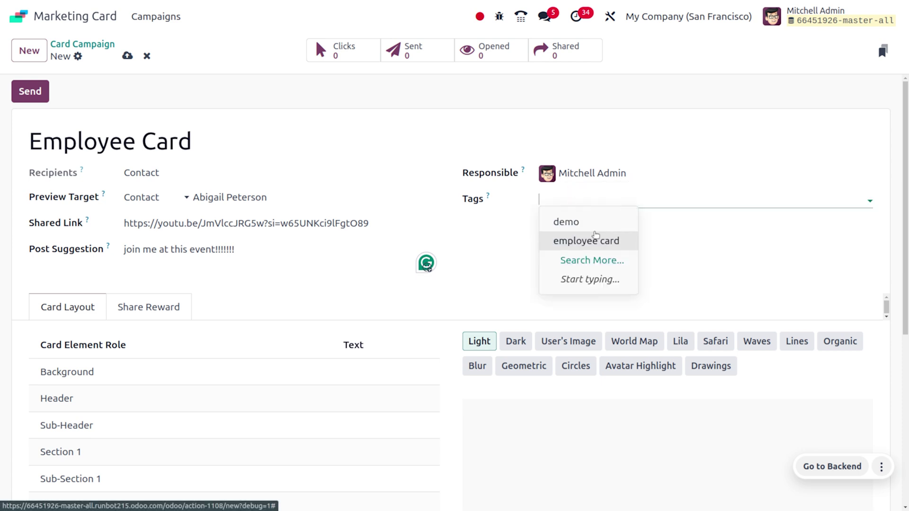
click(596, 239)
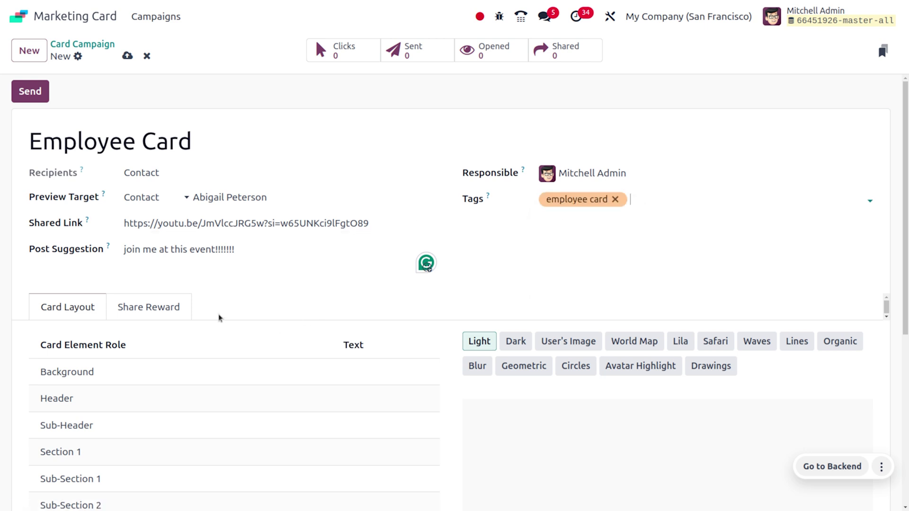
click(188, 298)
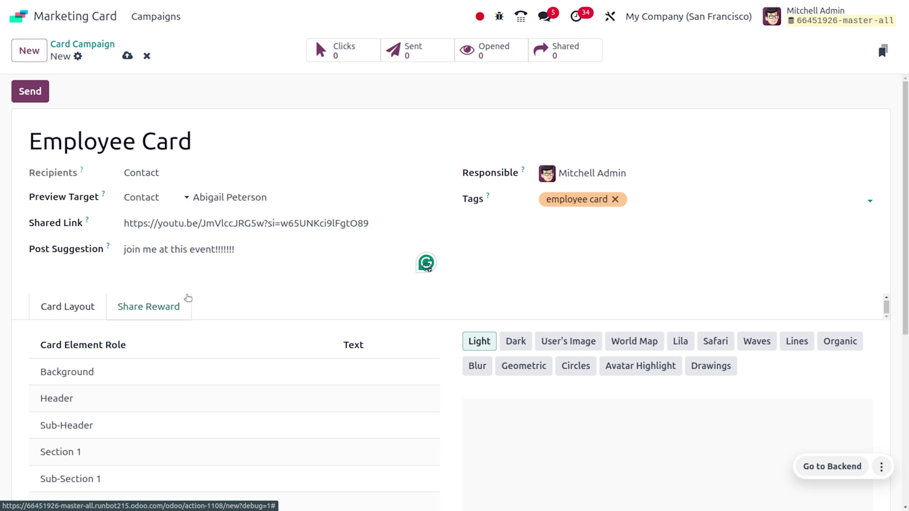
Step: Upload 1.png as the Background card element's image and save the element
scroll(188, 298, down, 4)
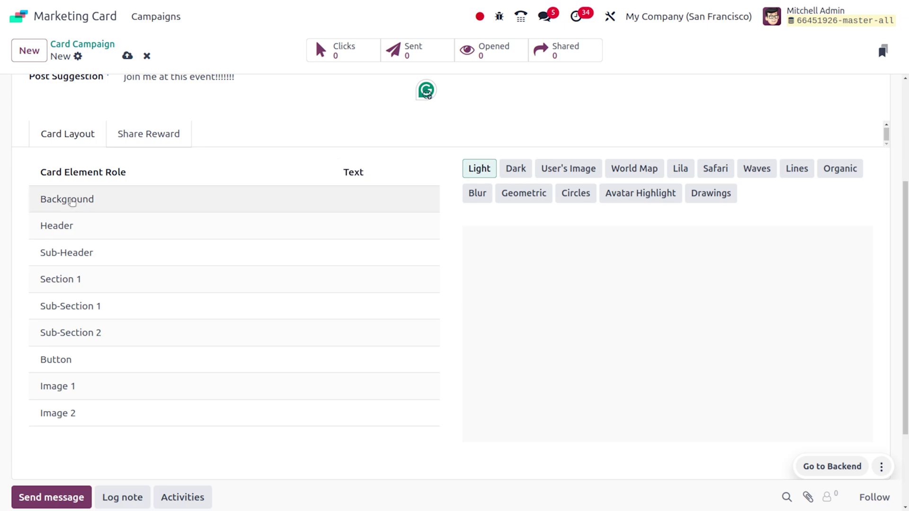
click(71, 202)
mouse_move(653, 331)
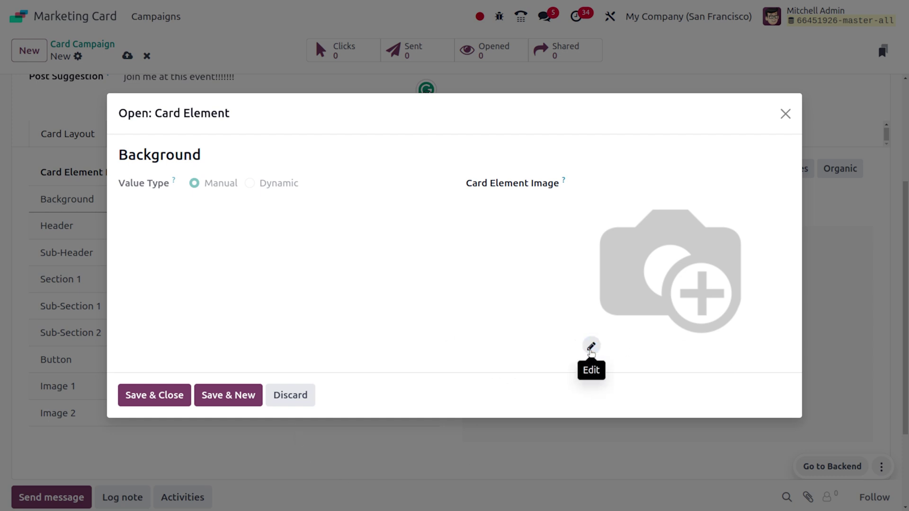
click(590, 347)
click(263, 224)
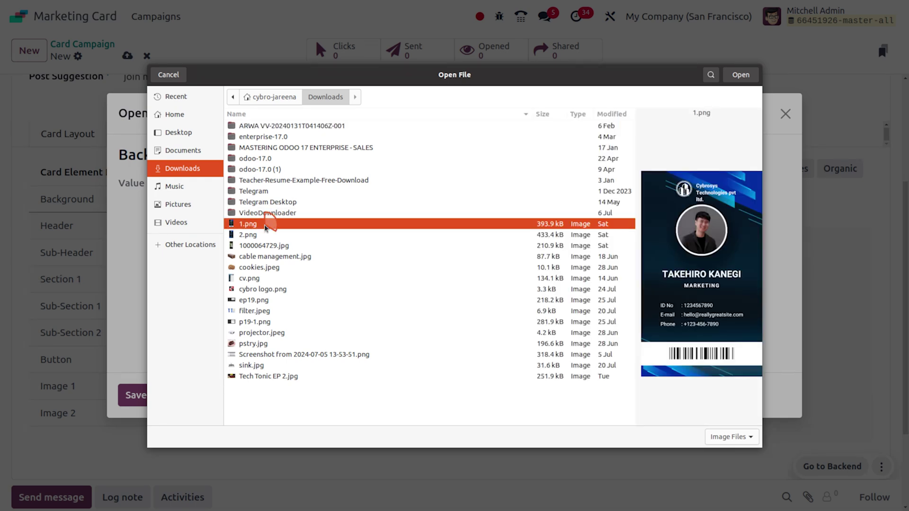
click(737, 80)
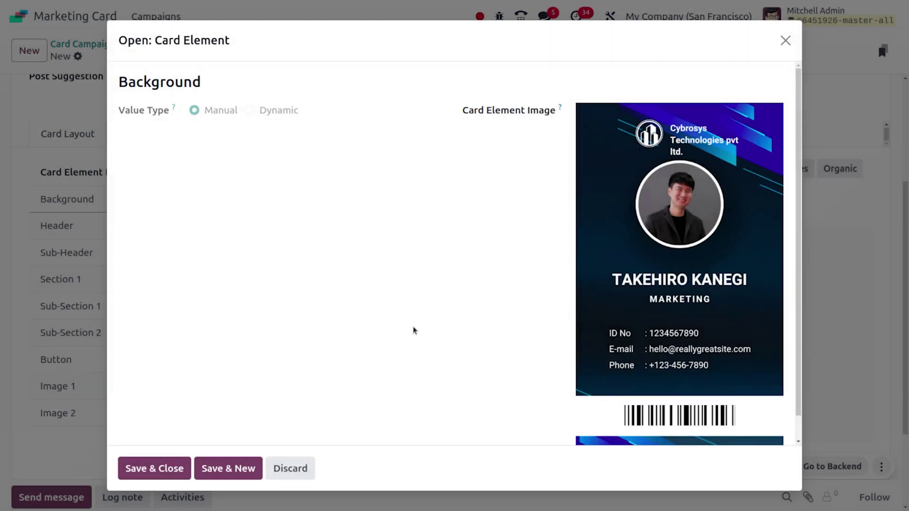
click(179, 471)
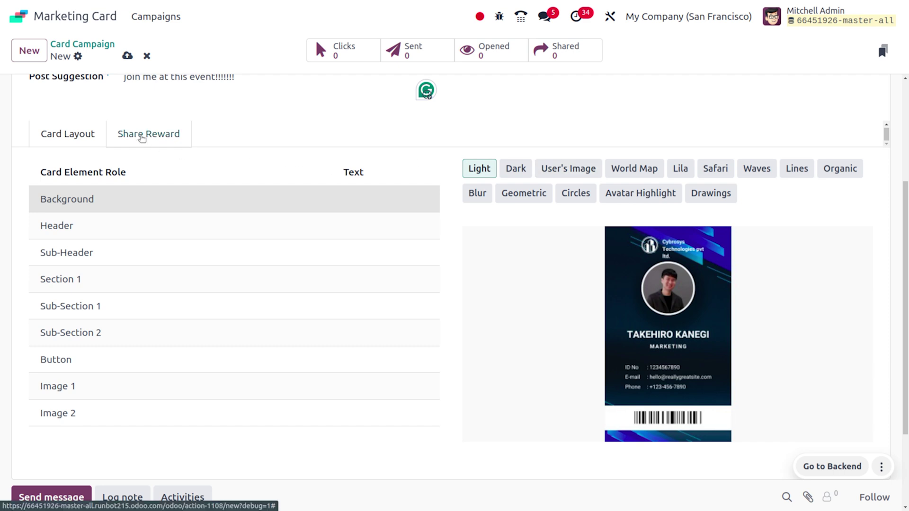
Step: Set the reward link to the YouTube URL, thanks message 'Thank you for sharing', and save
click(141, 137)
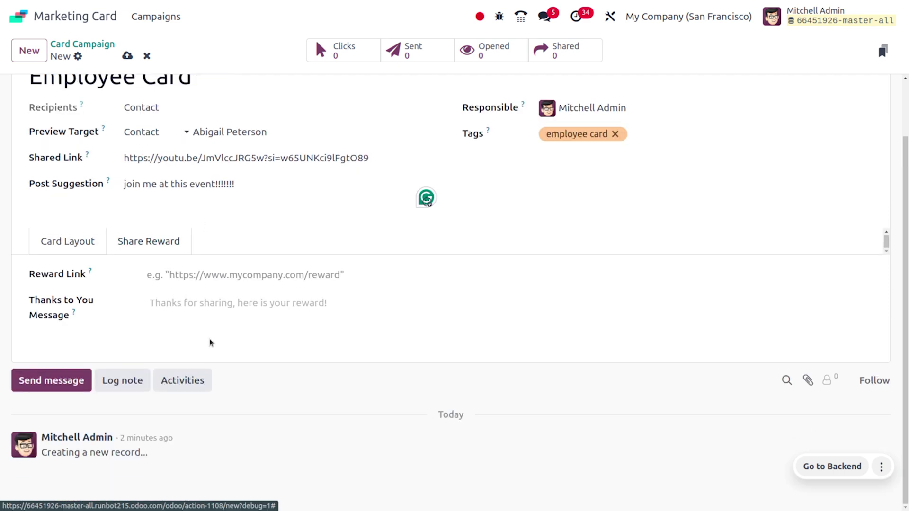
click(175, 279)
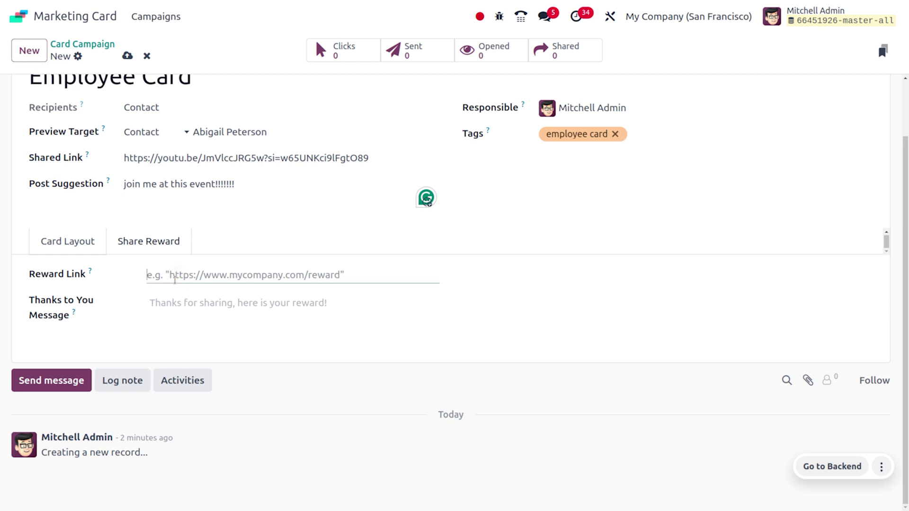
text(https://youtu.be/JmVlccJRG5w?si=w65UNKci9lFgtO89)
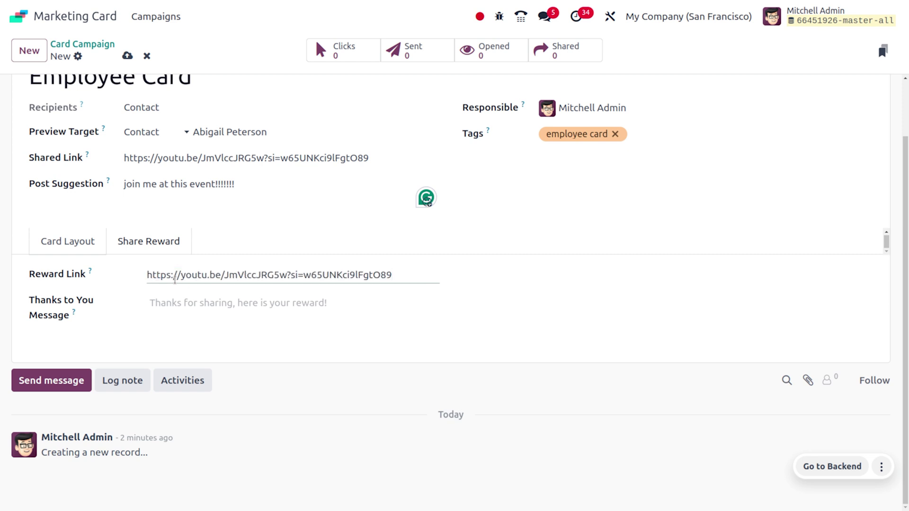
click(211, 300)
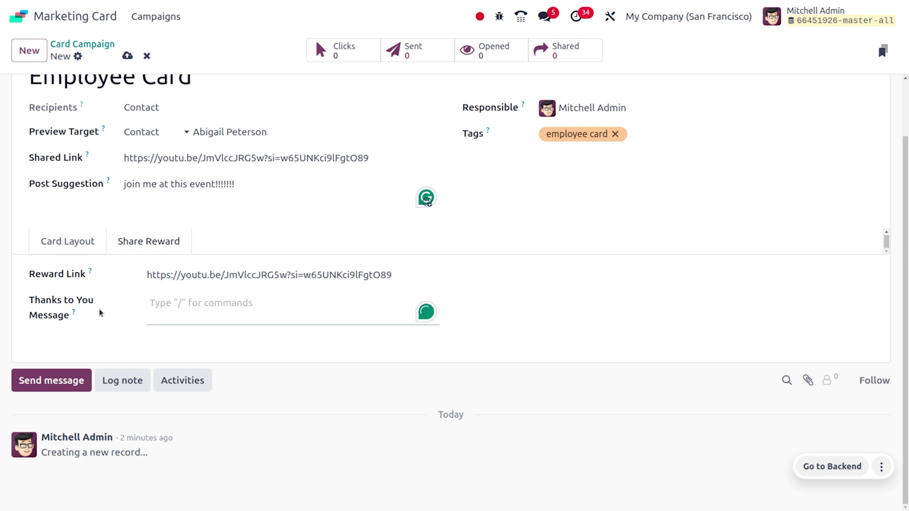
click(105, 332)
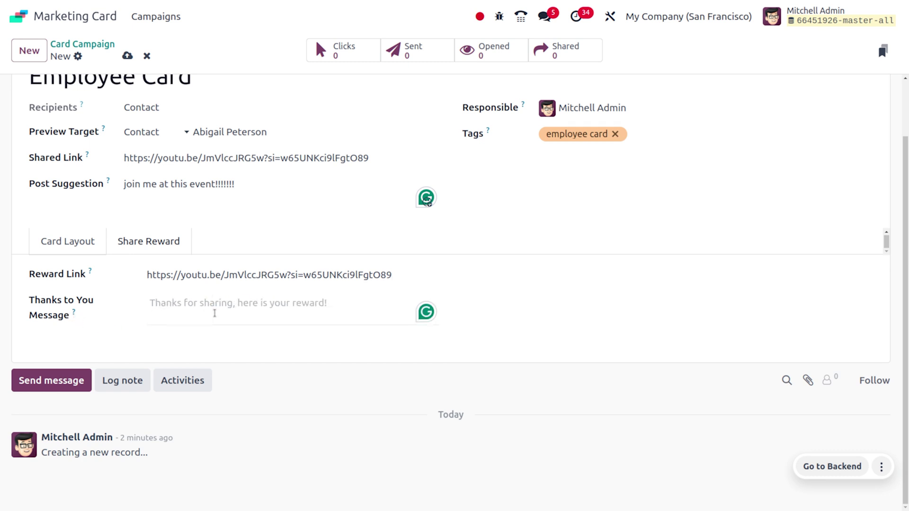
click(214, 313)
text(Than)
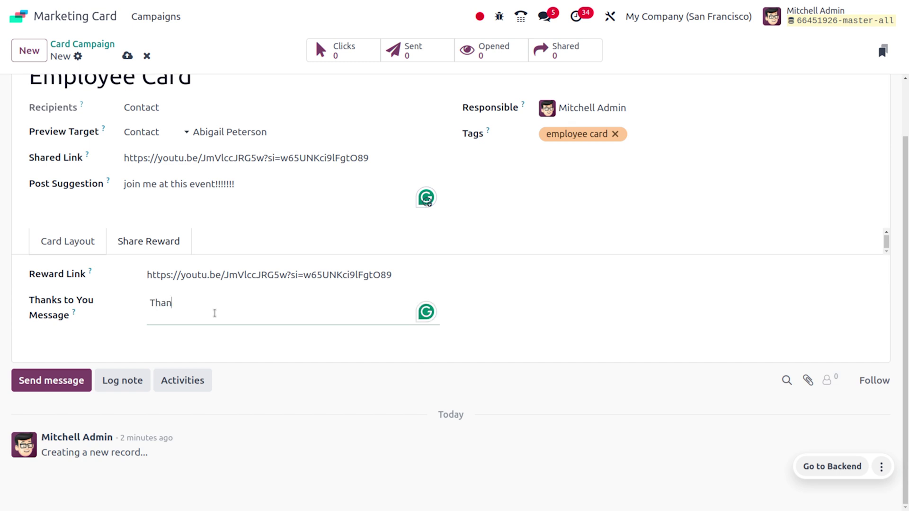
text(k you for sharing)
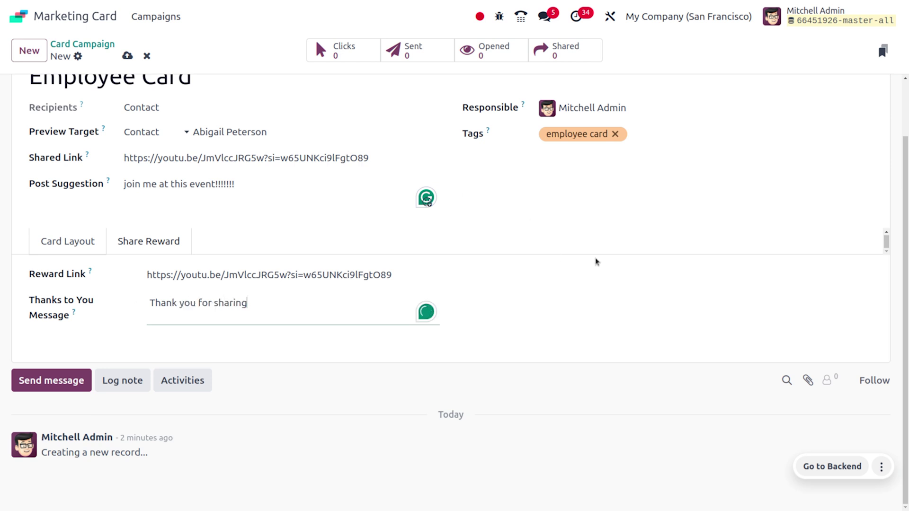
scroll(387, 198, up, 2)
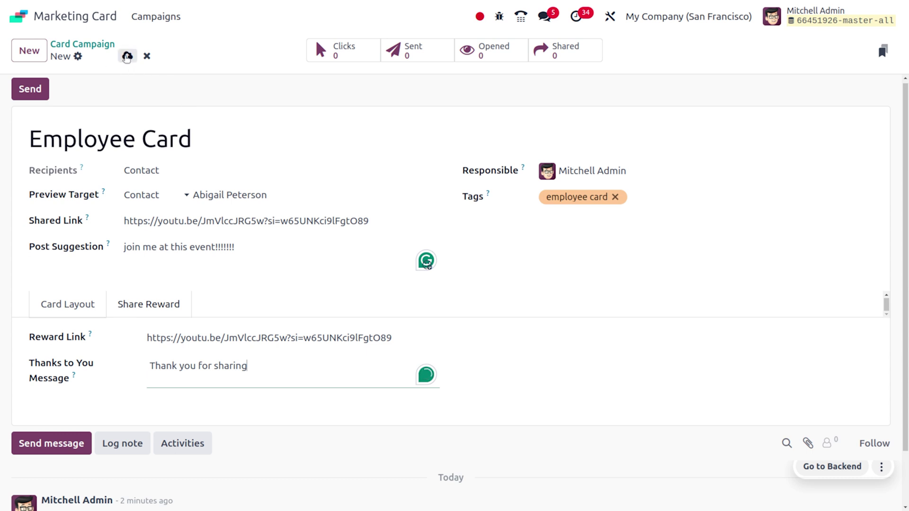
click(127, 56)
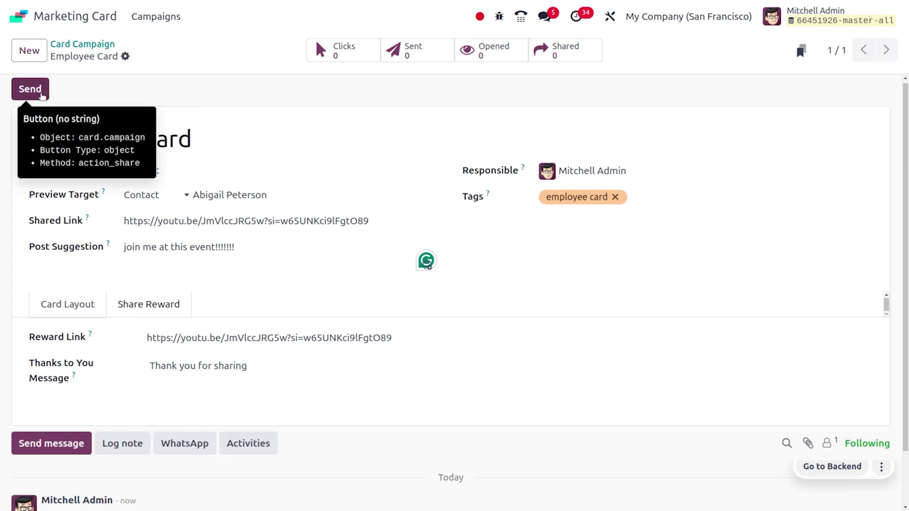
Step: Send the Employee Card cards to all 145 matching contacts
click(41, 96)
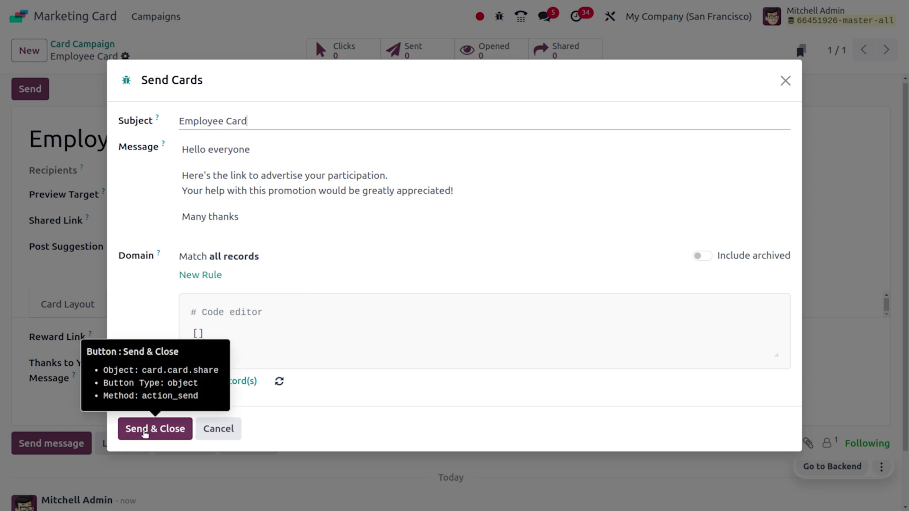
click(144, 434)
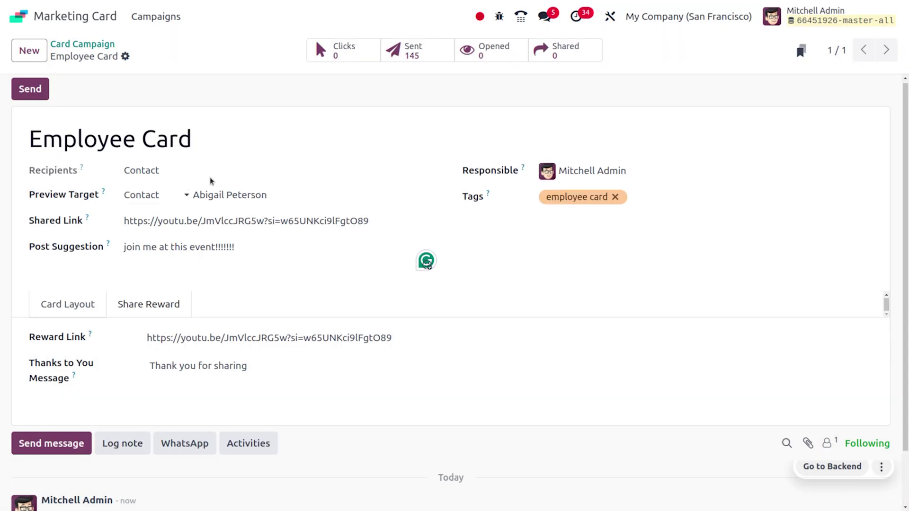
click(406, 63)
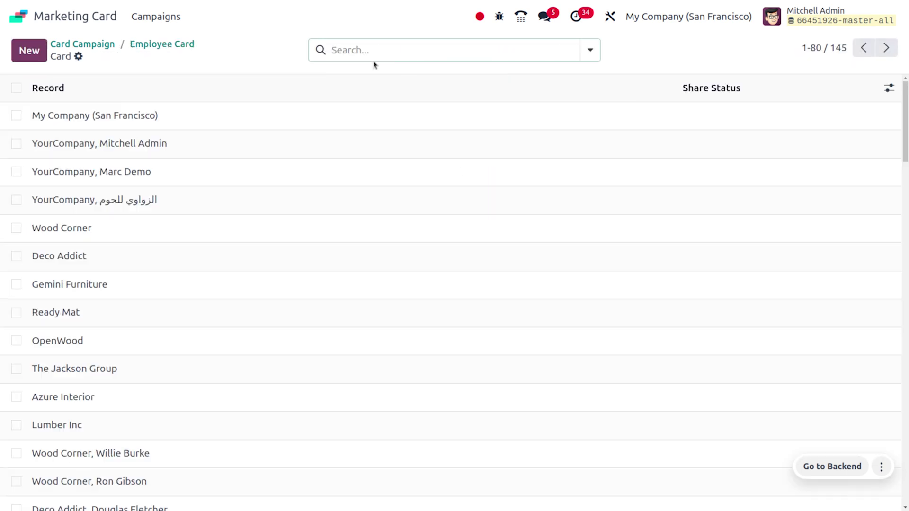
click(175, 44)
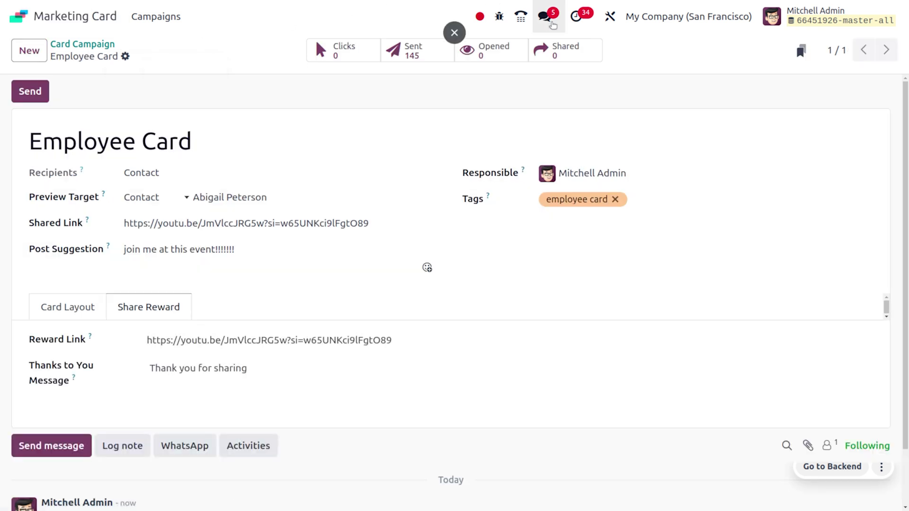